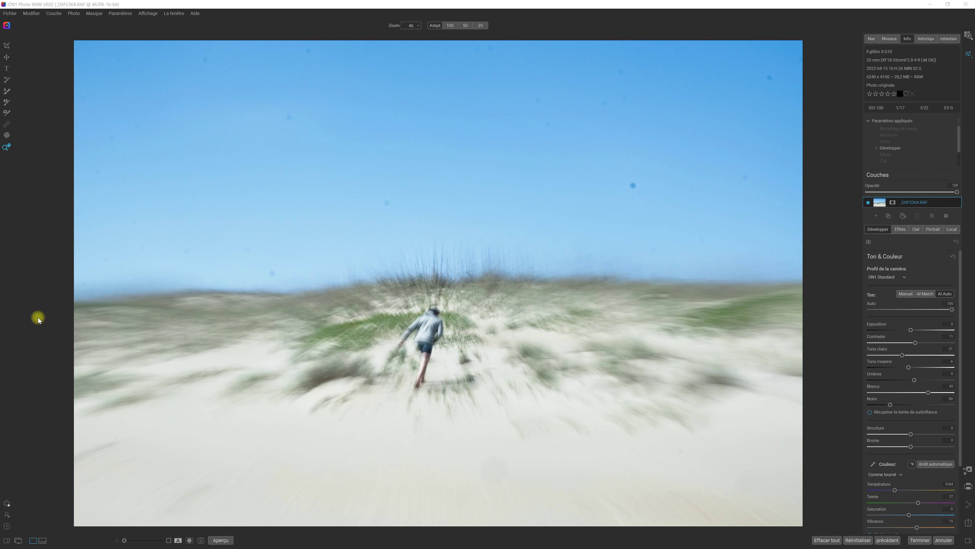
Check the layer filters, then view the Plug-ins preferences showing the secondary folder set to Adobe\Plug-Ins\CC
click(57, 14)
click(32, 14)
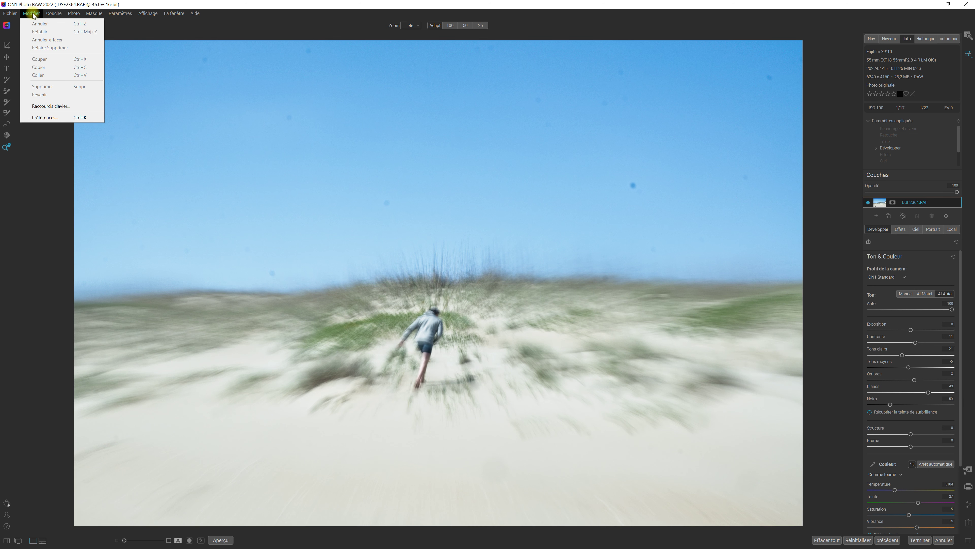
click(60, 116)
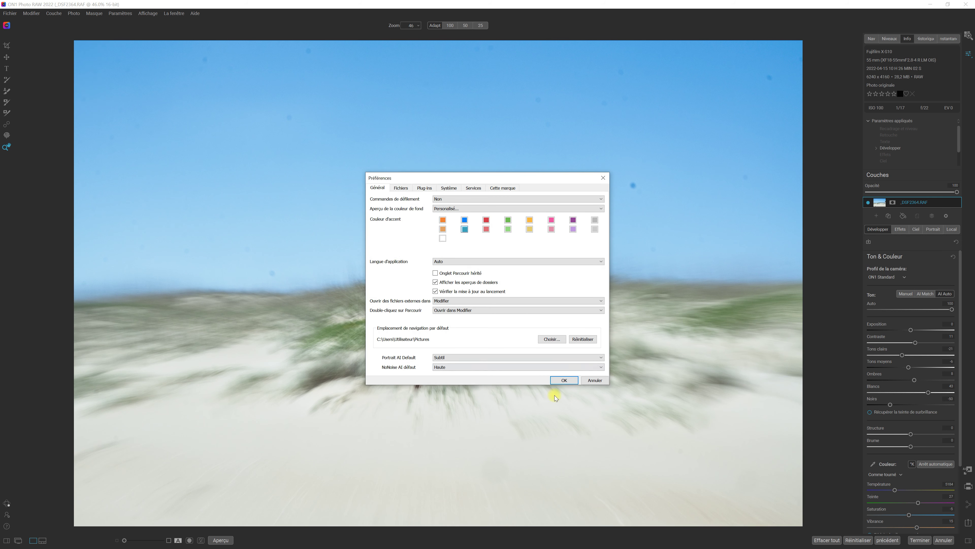
click(429, 189)
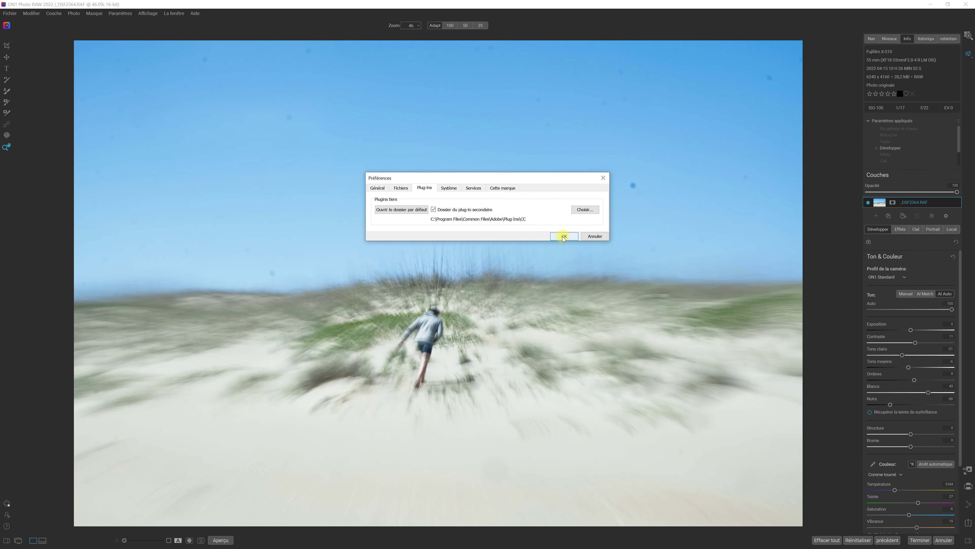
click(563, 237)
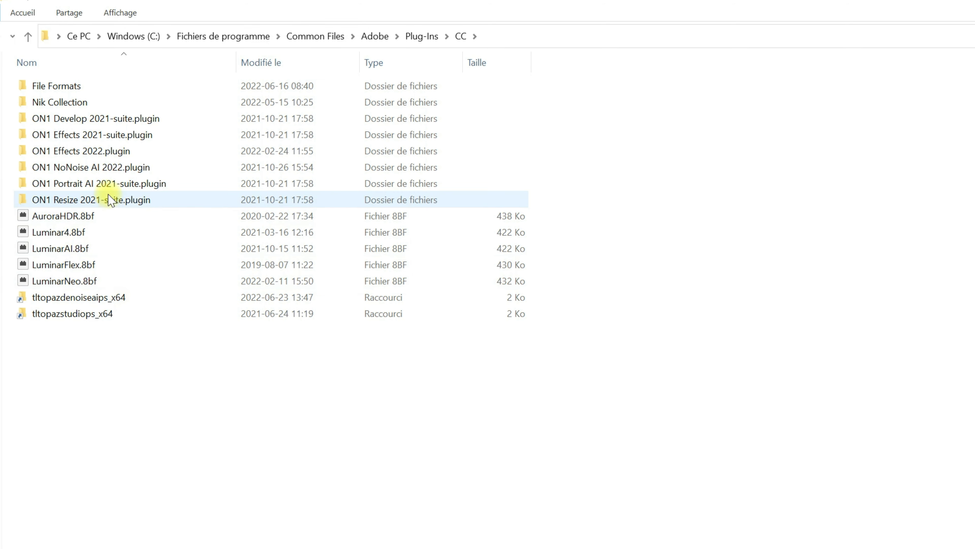
Browse into Nik Collection › Color Efex Pro 4, then return to the CC plug-ins folder
double_click(86, 105)
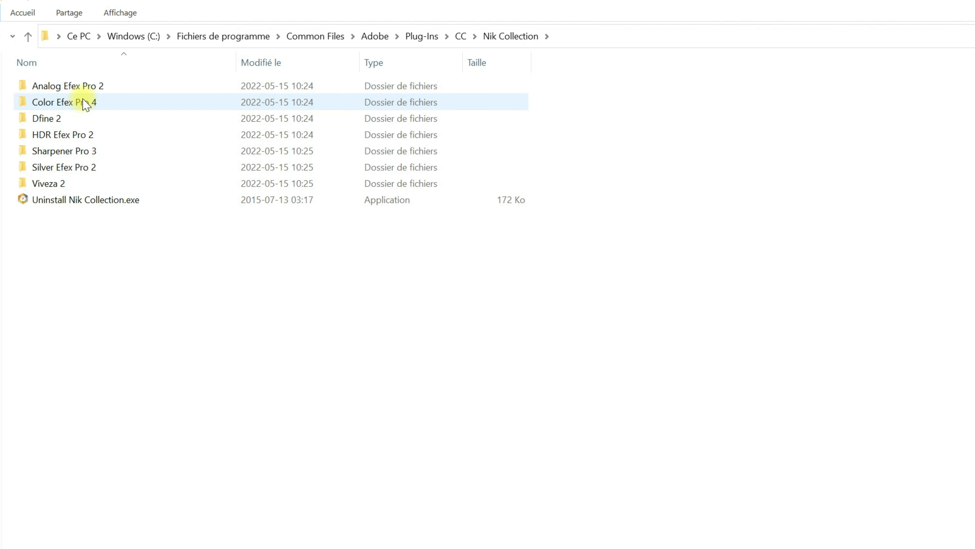
double_click(85, 102)
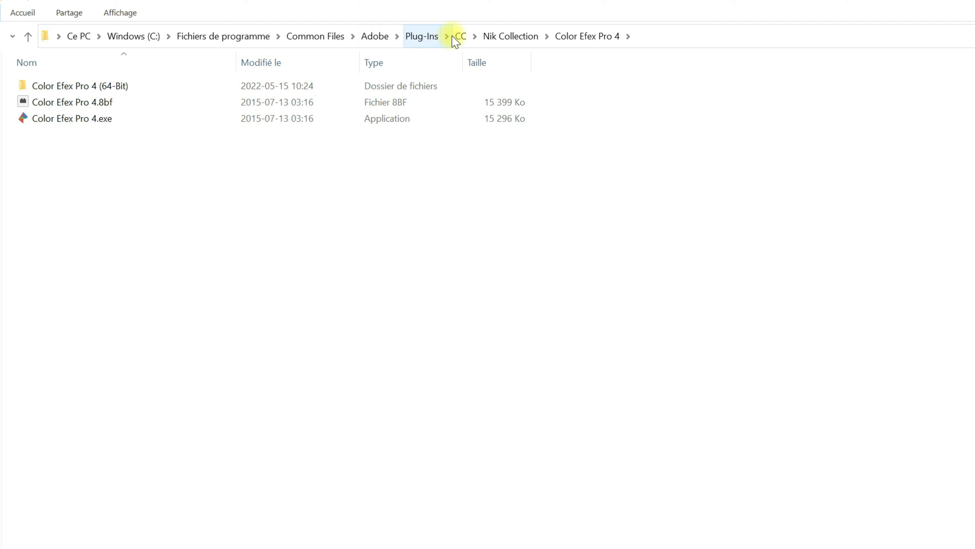
click(462, 37)
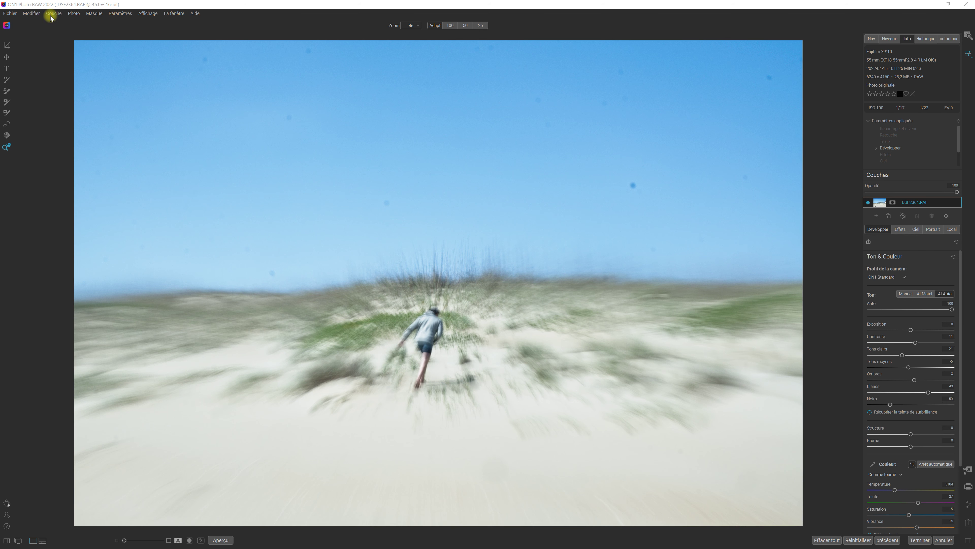
Confirm ON1's default PhotoshopPlugins folder is empty and save the Plug-ins preferences with the secondary folder off
click(31, 14)
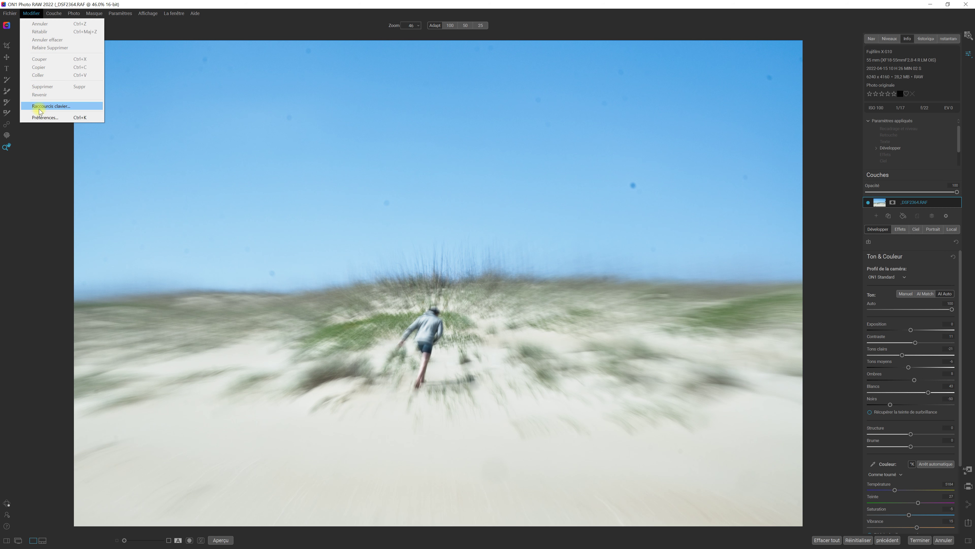
click(40, 117)
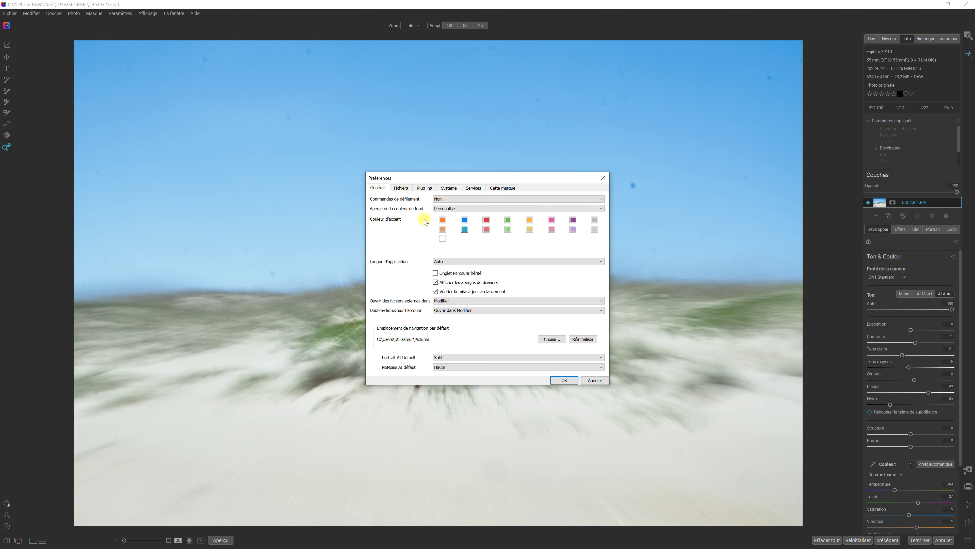
click(429, 188)
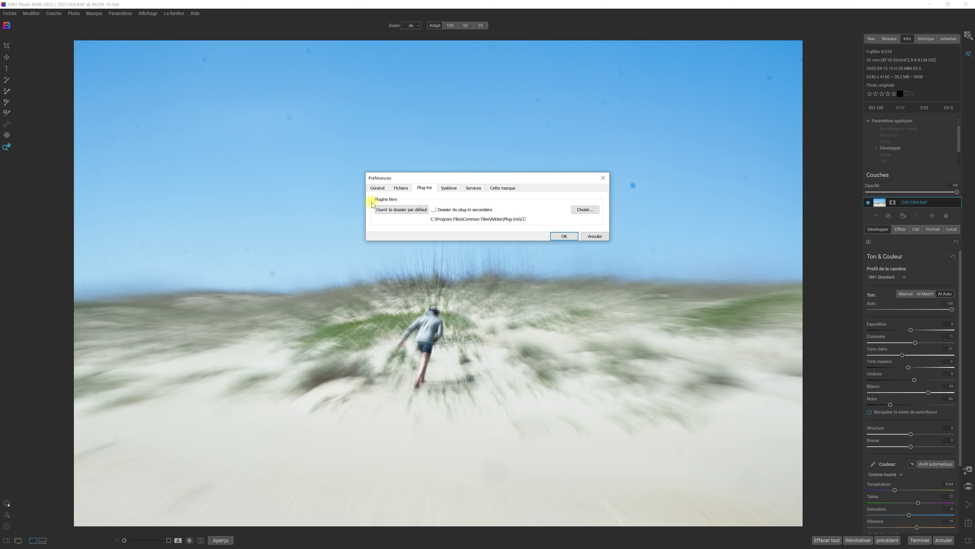
click(401, 210)
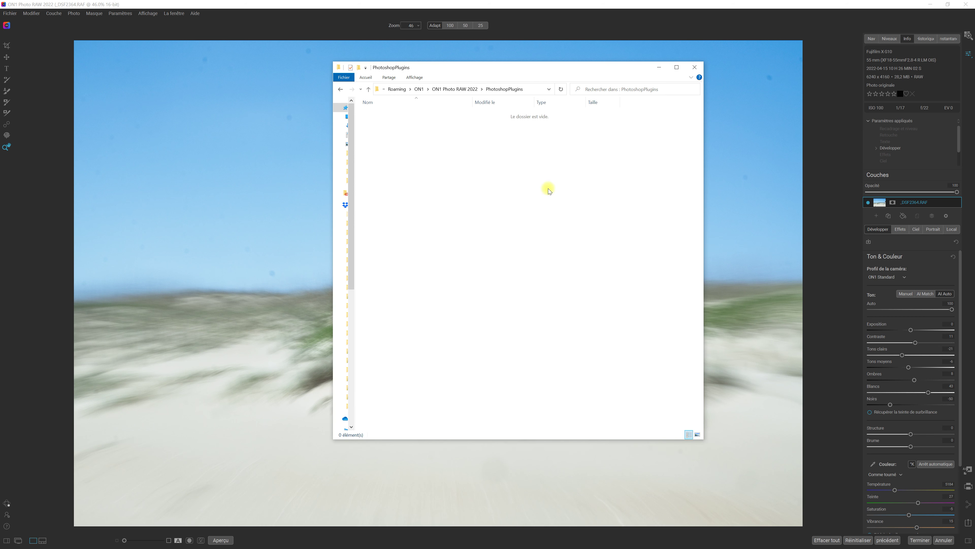
click(694, 69)
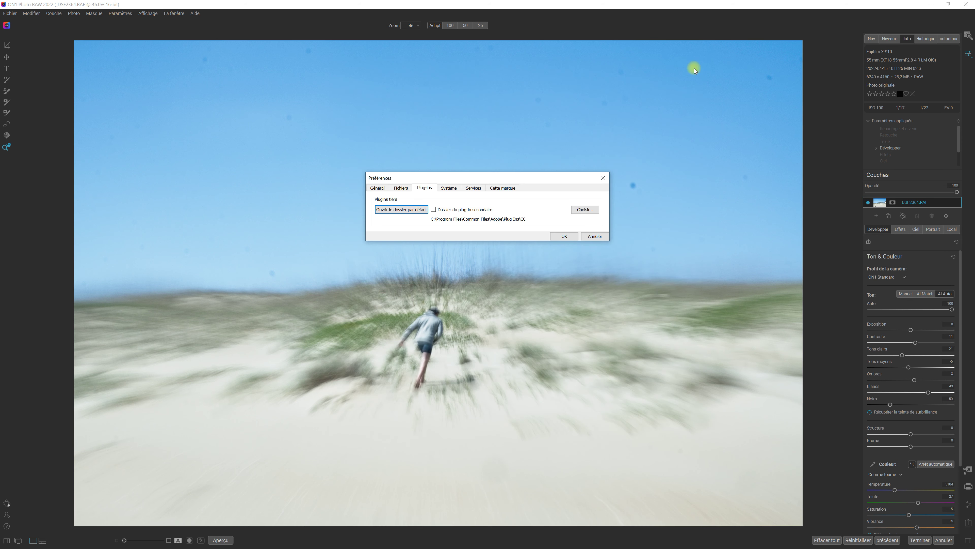
click(565, 236)
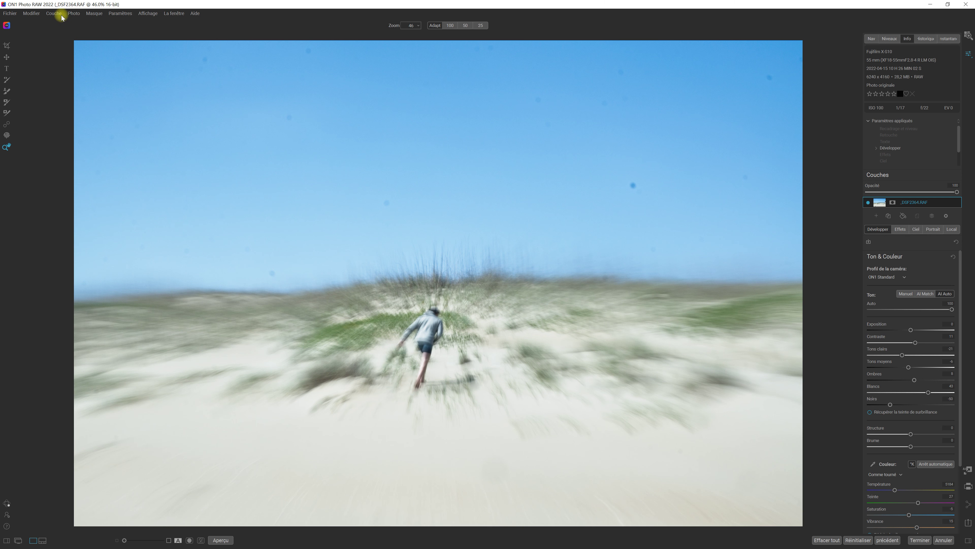
Open the Layer > Filters menu, which now reports No Filters Found
click(54, 13)
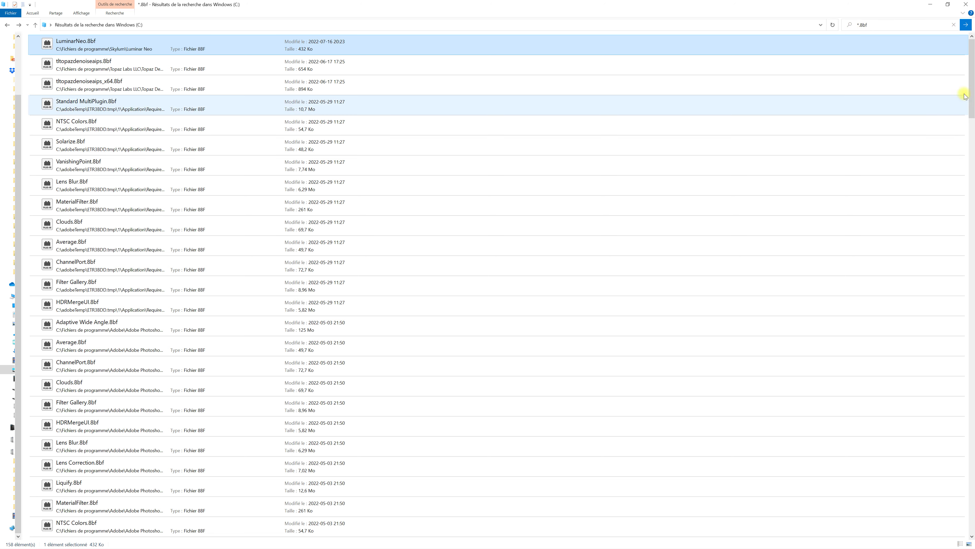
Scroll through the *.8bf search results and copy LuminarNeo.8bf
drag(973, 81, 973, 134)
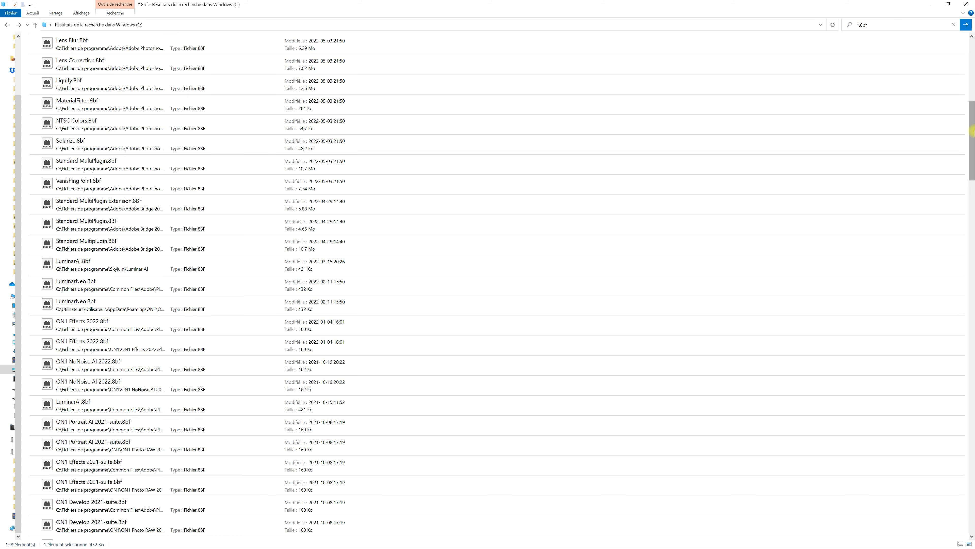
drag(972, 133, 973, 170)
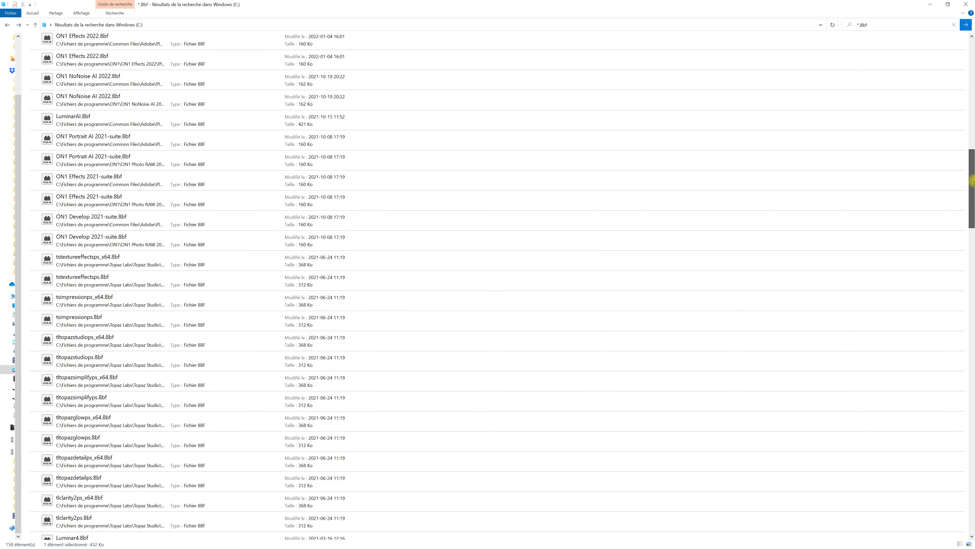
drag(973, 170, 973, 211)
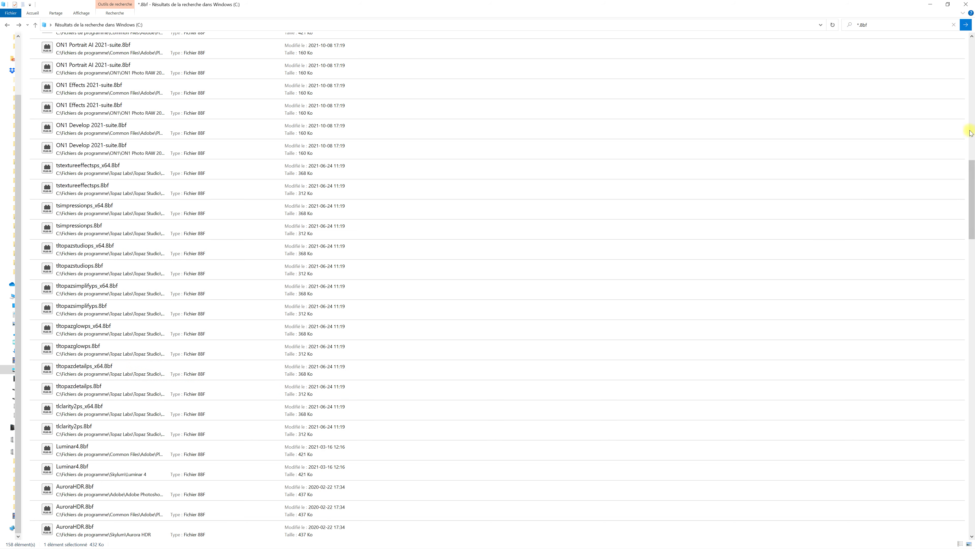
drag(972, 164, 973, 43)
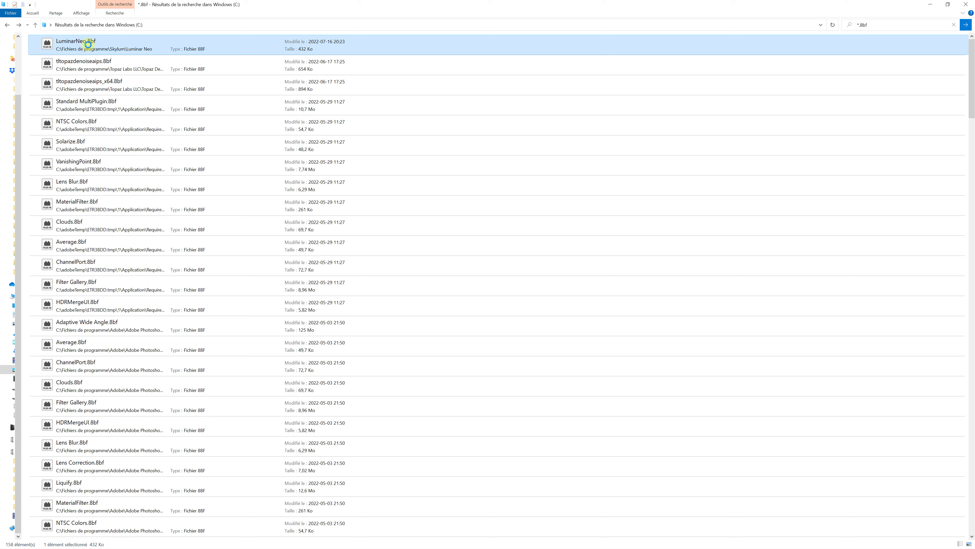
right_click(85, 46)
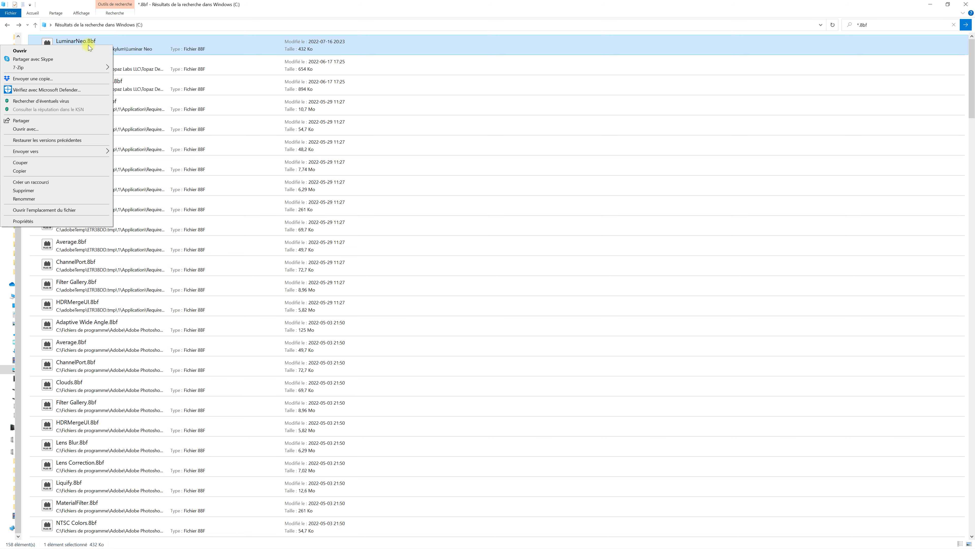
click(85, 171)
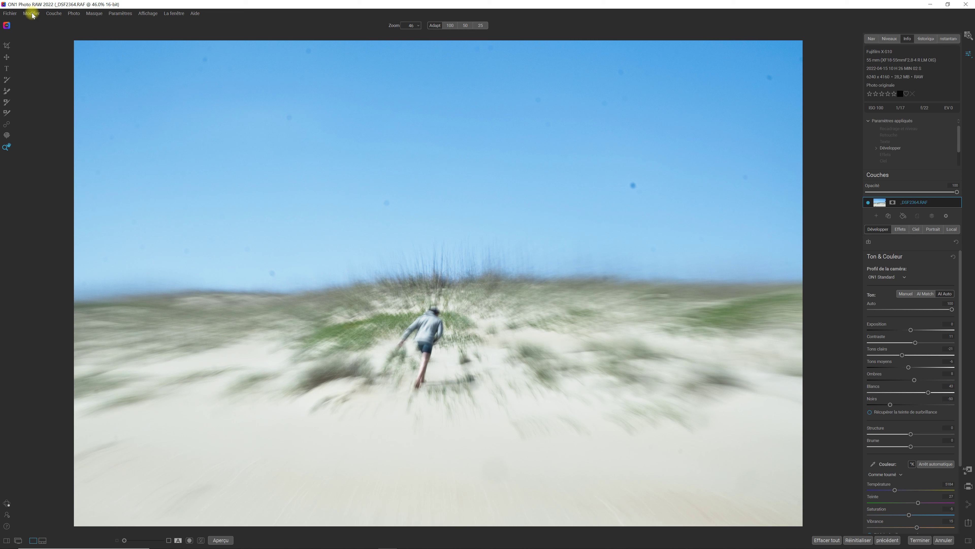
Paste LuminarNeo.8bf into ON1's default PhotoshopPlugins folder, then close the preferences
click(32, 14)
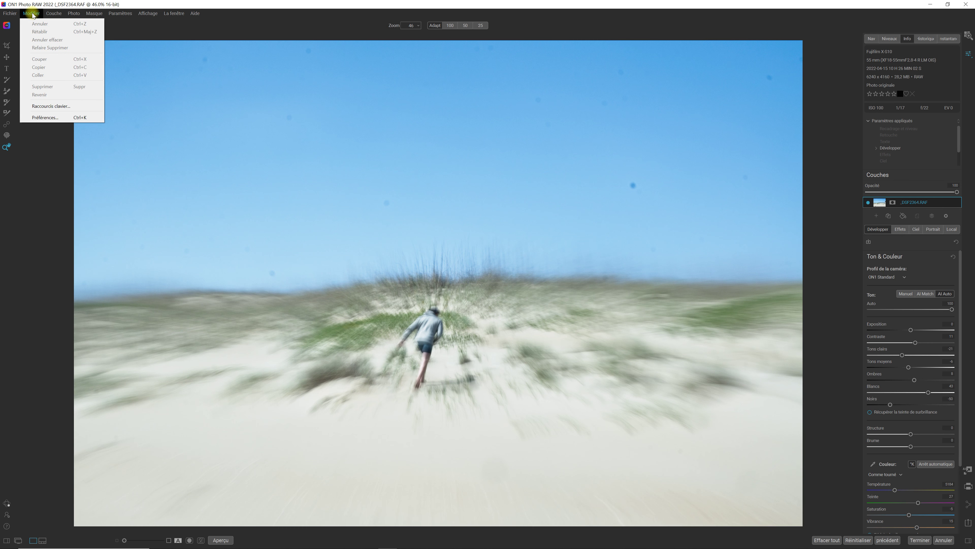
click(44, 119)
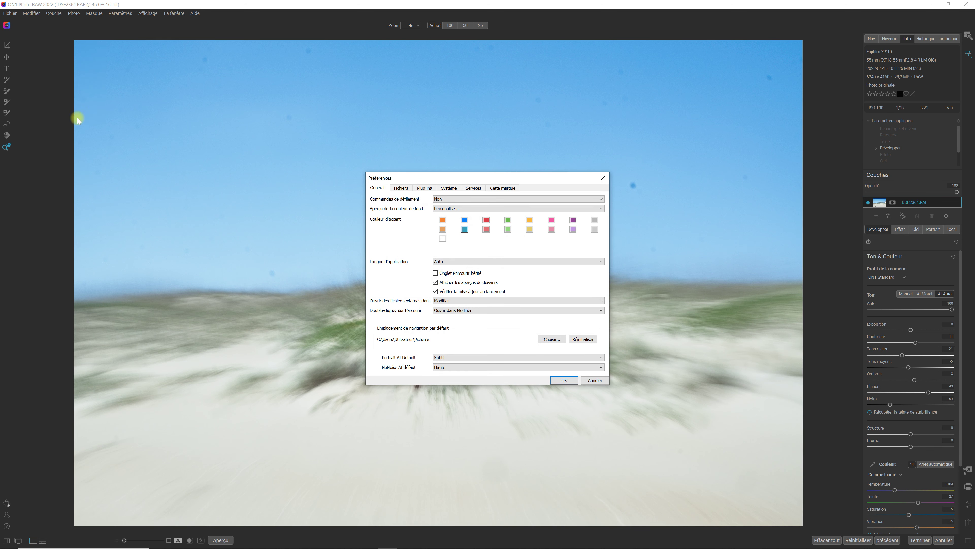
click(423, 188)
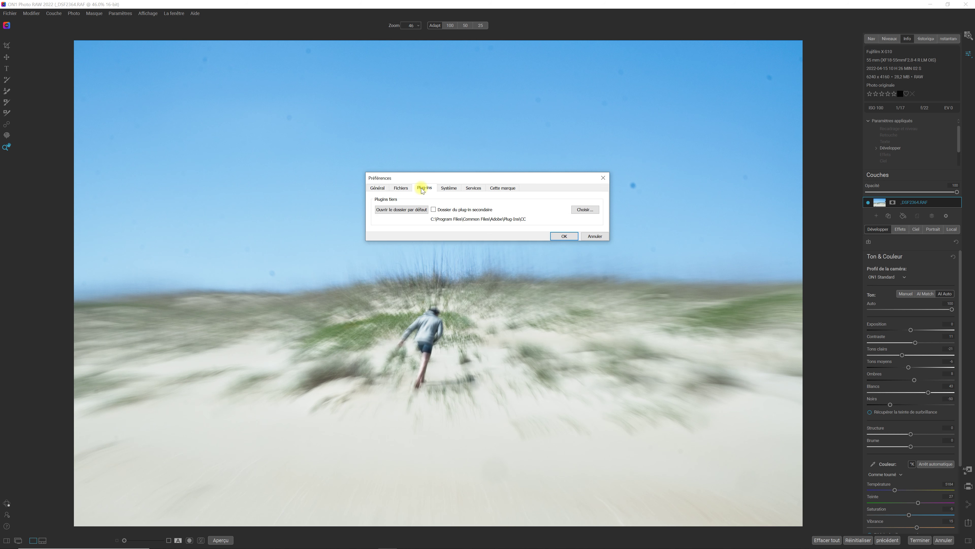
click(406, 210)
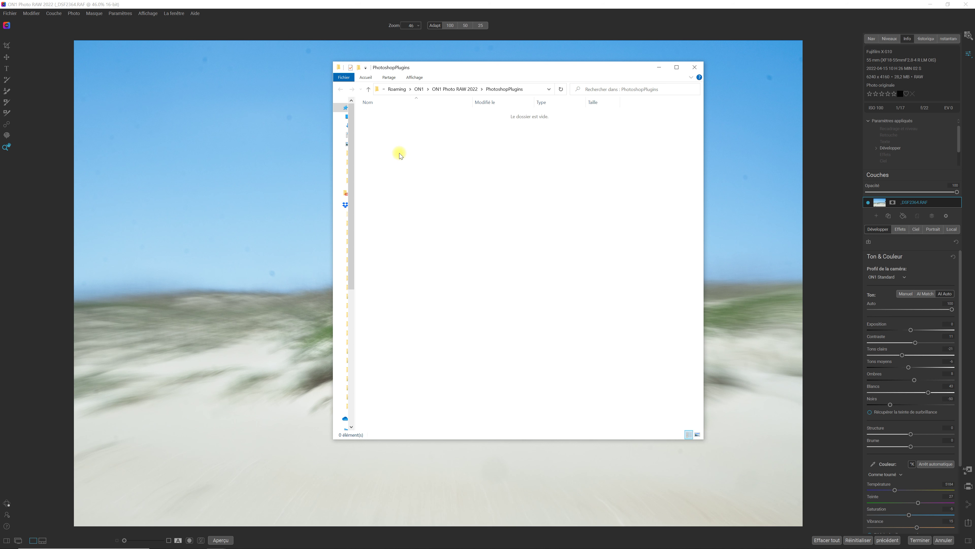
key(ctrl+v)
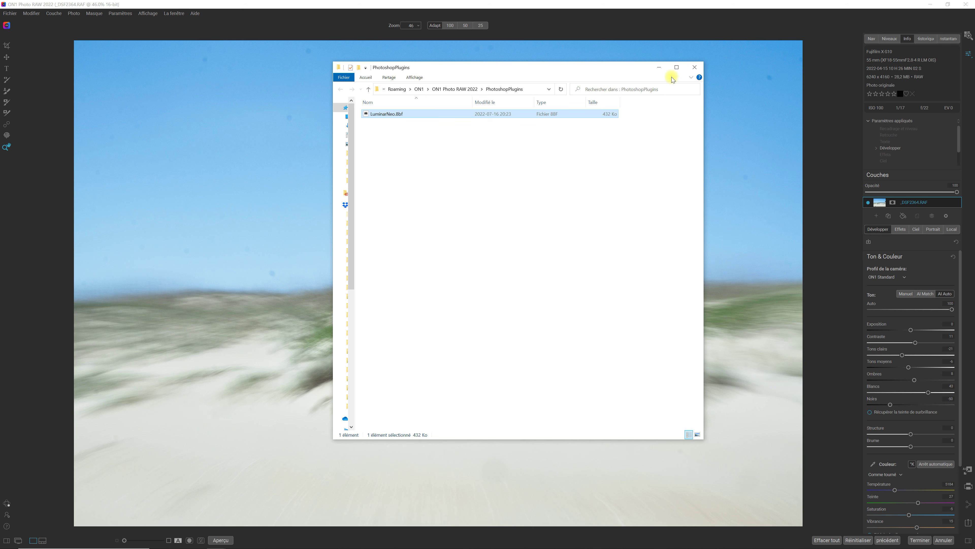
click(695, 70)
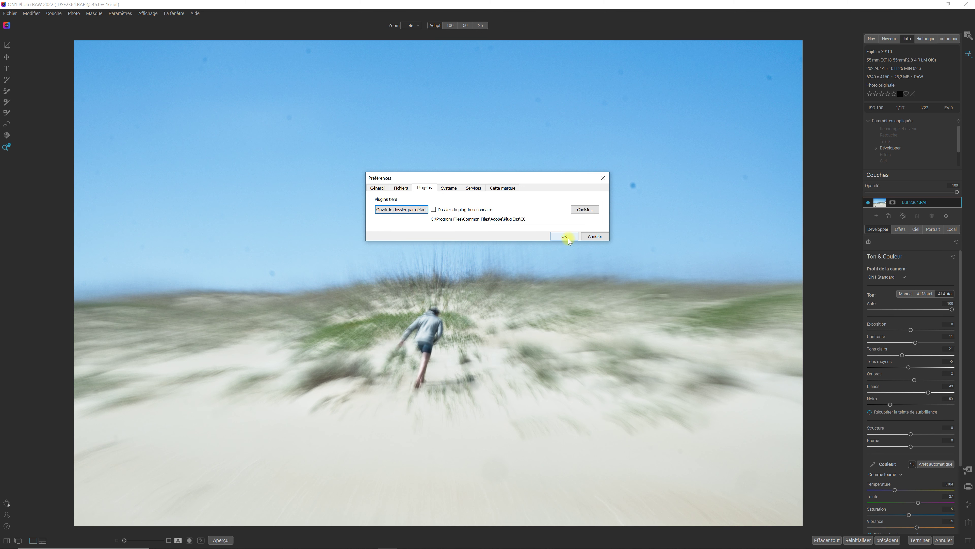
click(568, 238)
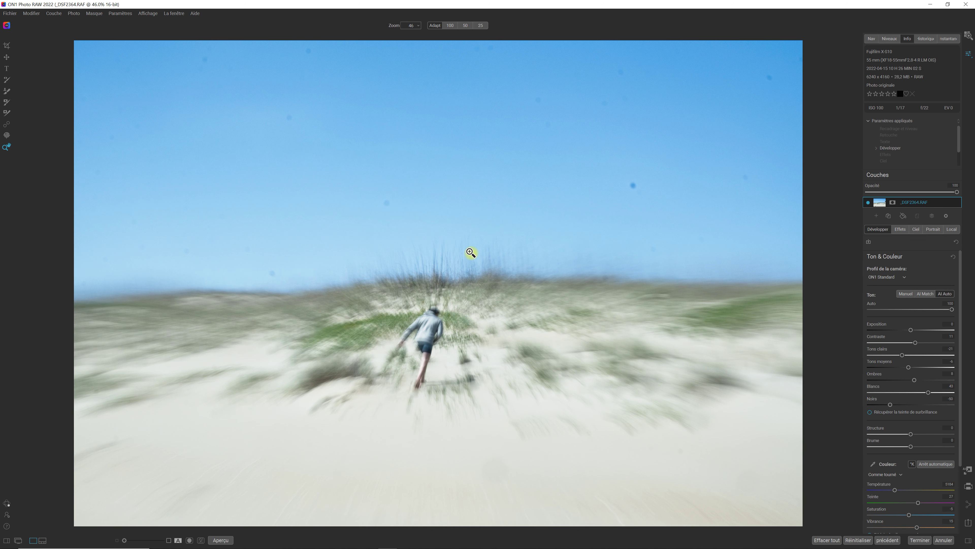
Choose Layer > Filters > Skylum Software > Luminar Neo for the dune photo
click(54, 15)
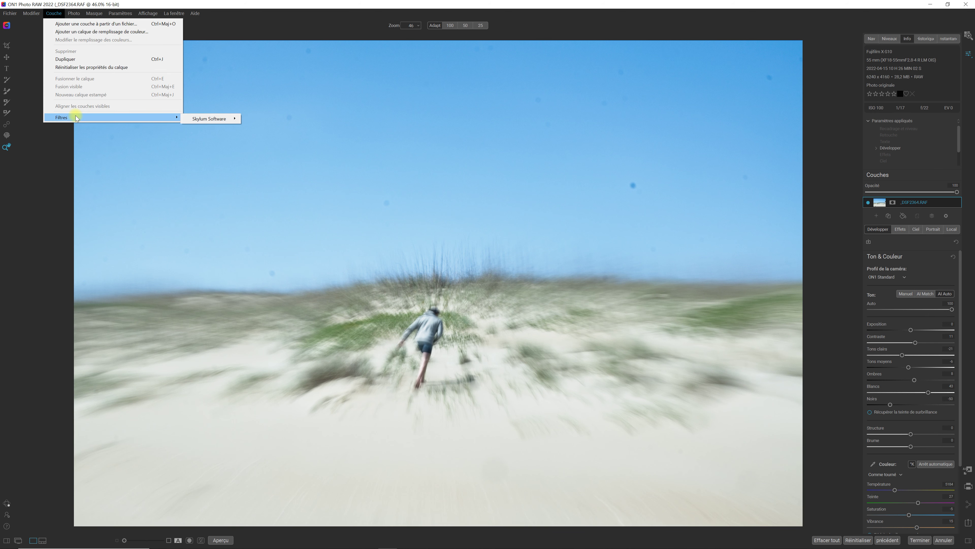
mouse_move(209, 119)
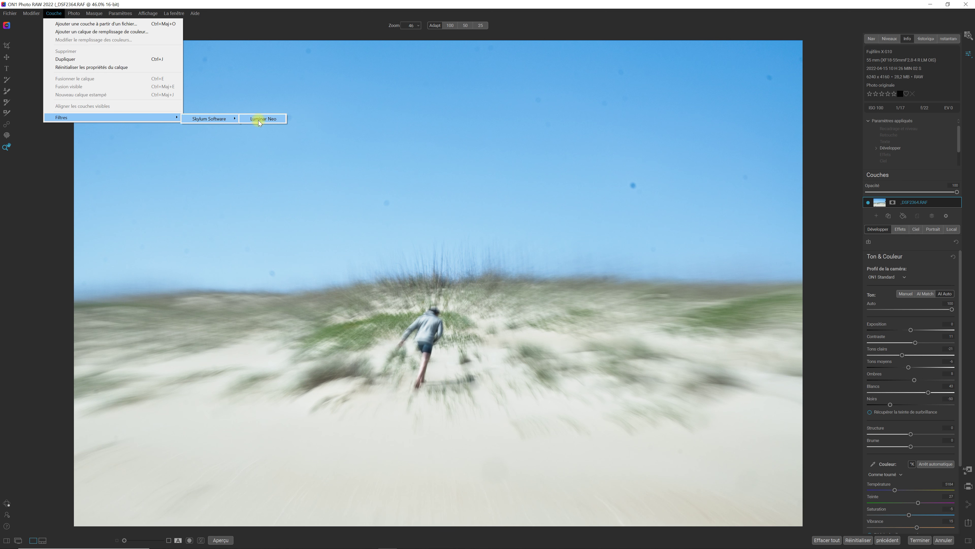
click(258, 119)
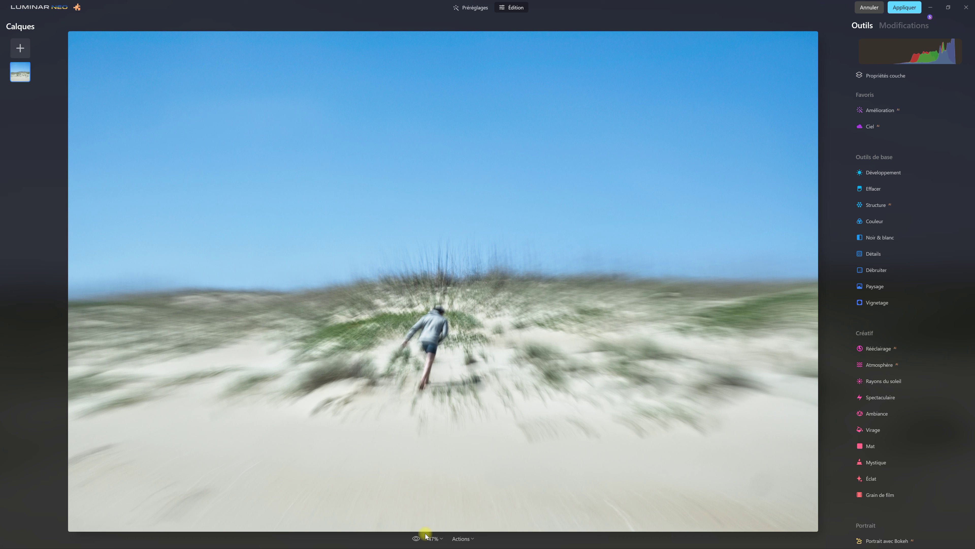
Compare the before/after views, then apply the Luminar Neo edit back to ON1
click(416, 538)
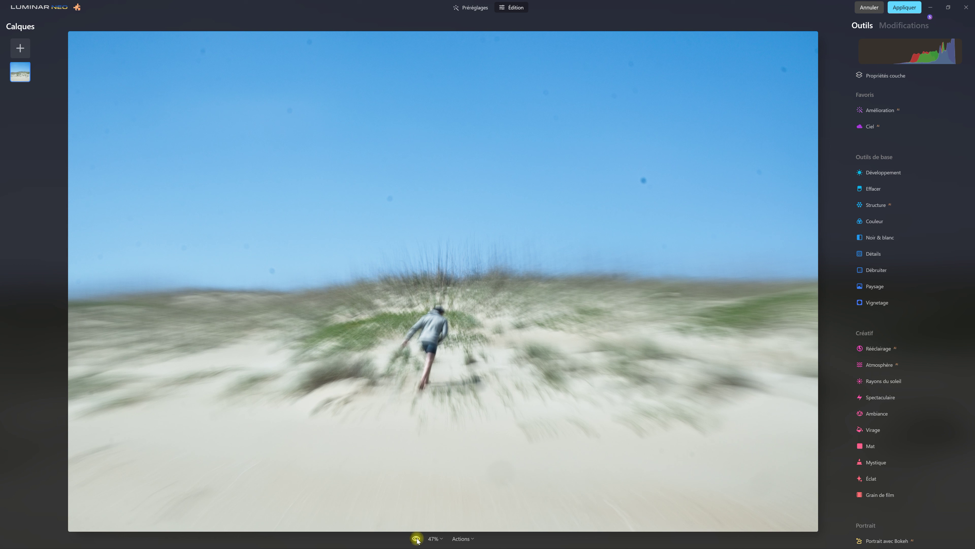
click(416, 538)
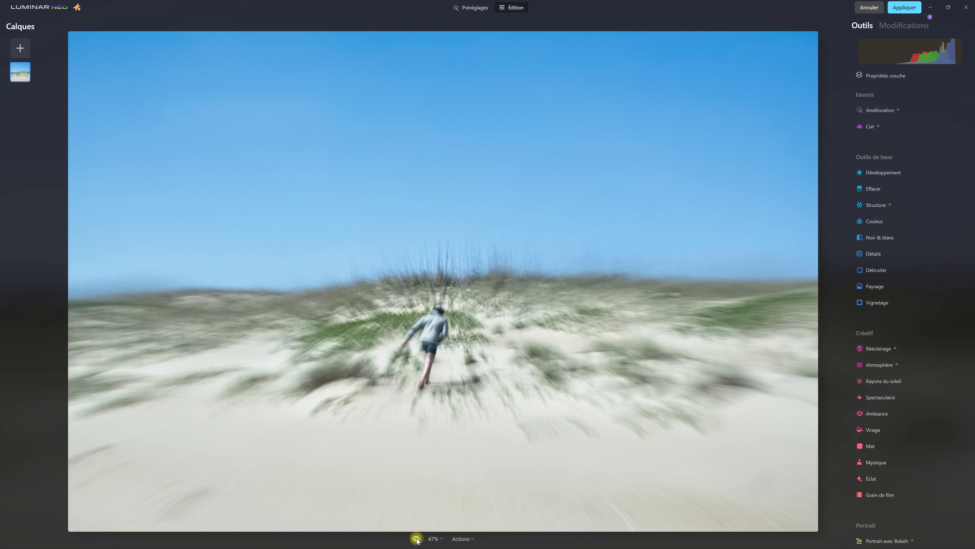
click(914, 7)
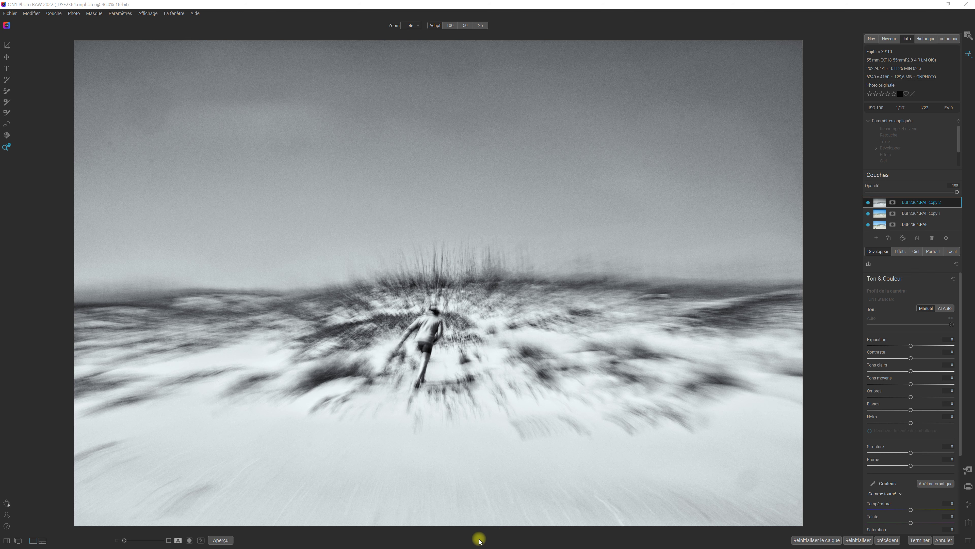
click(54, 16)
mouse_move(110, 117)
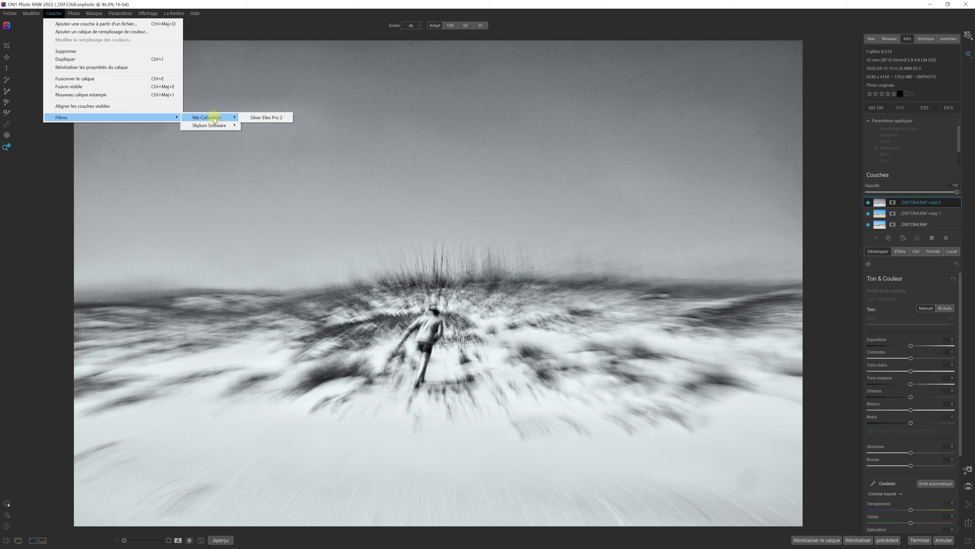
click(830, 178)
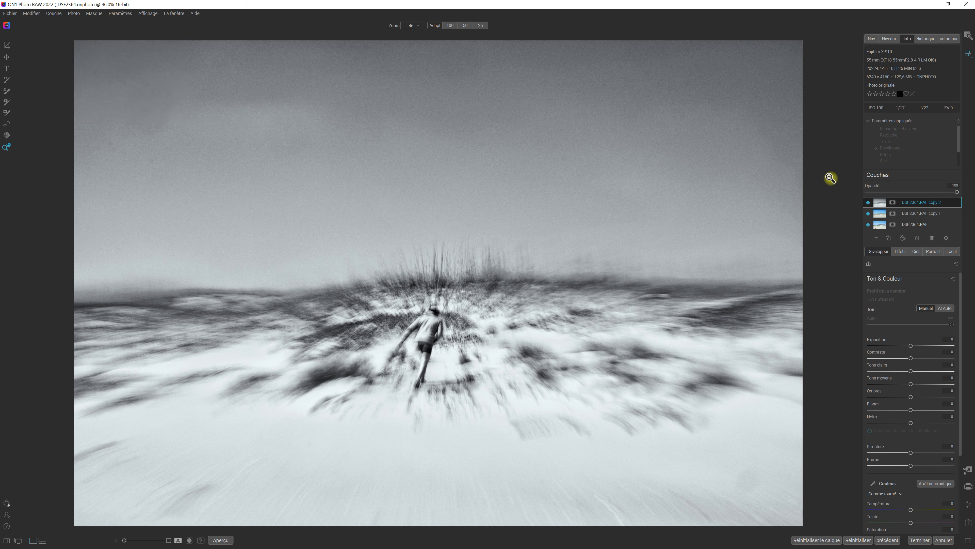